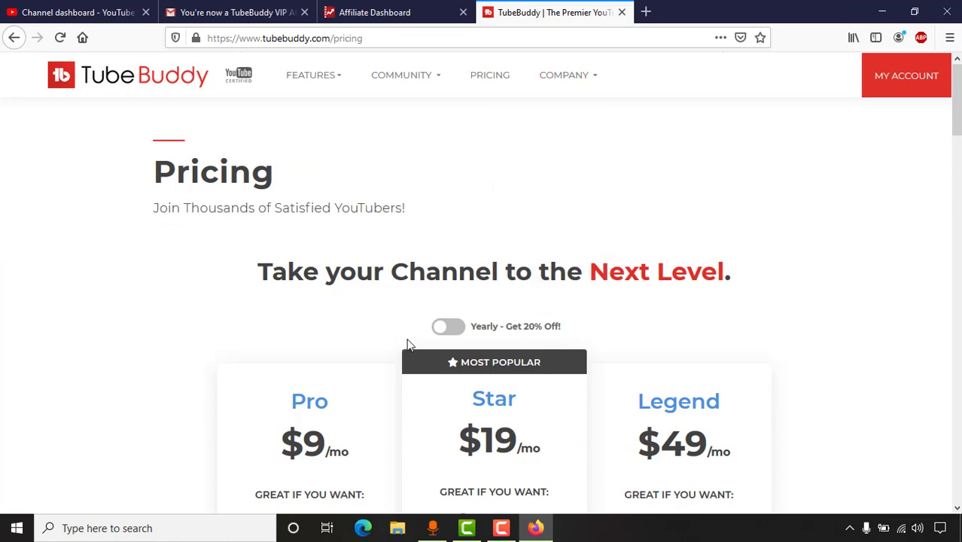
- Scroll the TubeBuddy pricing page to compare the Pro $9, Star $19 and Legend $49 plan features
scroll(451, 324, down, 3)
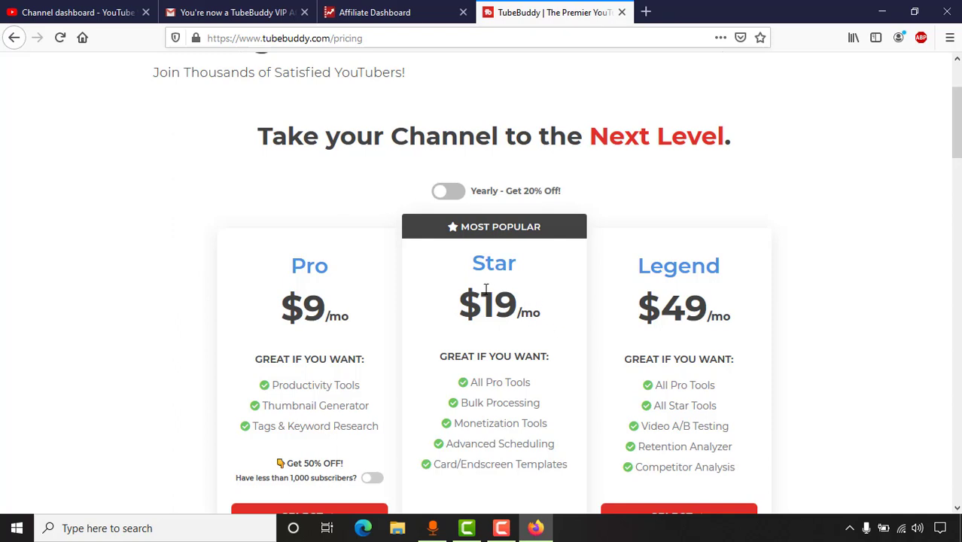
- Calculate 12*19 (228) in a new tab, then scroll back through the TubeBuddy pricing plans
click(647, 13)
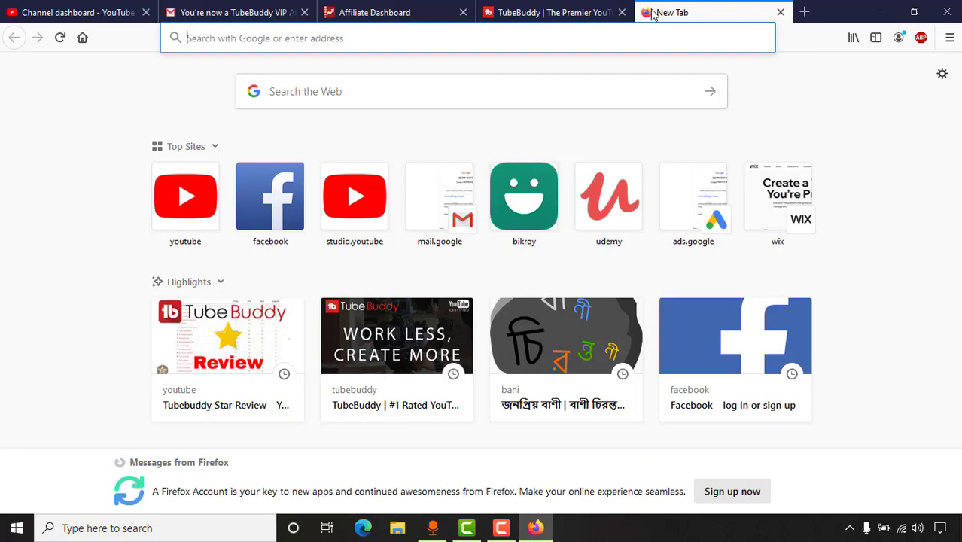
text(12*19)
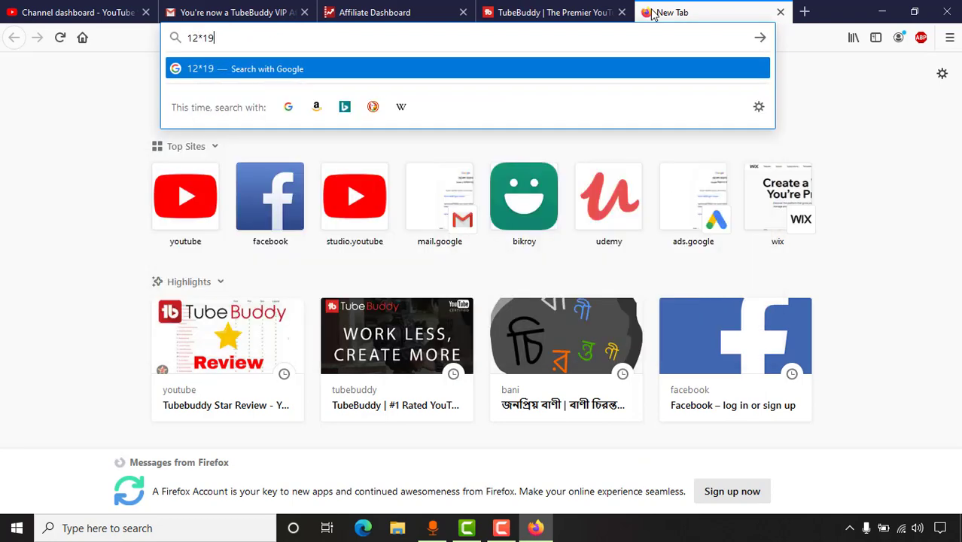
key(Return)
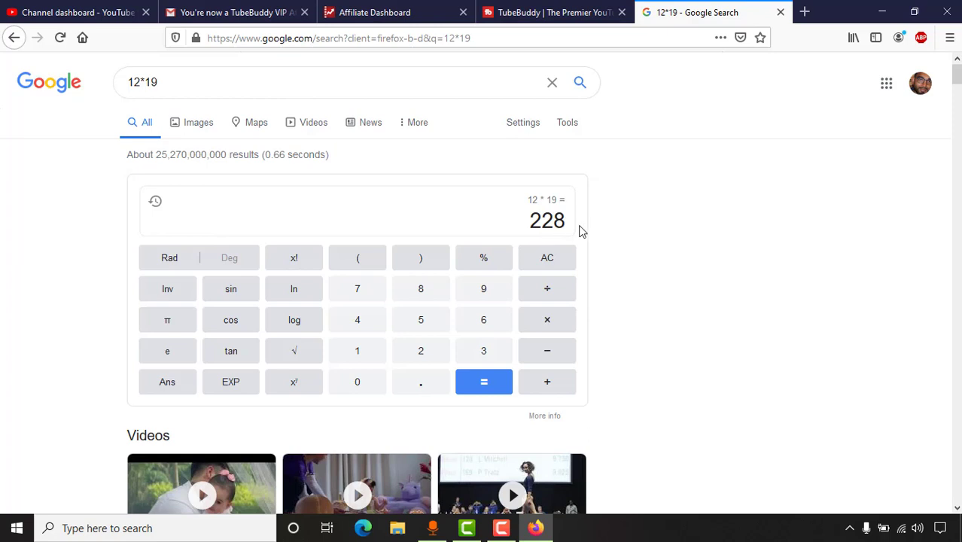
click(527, 10)
scroll(532, 237, down, 2)
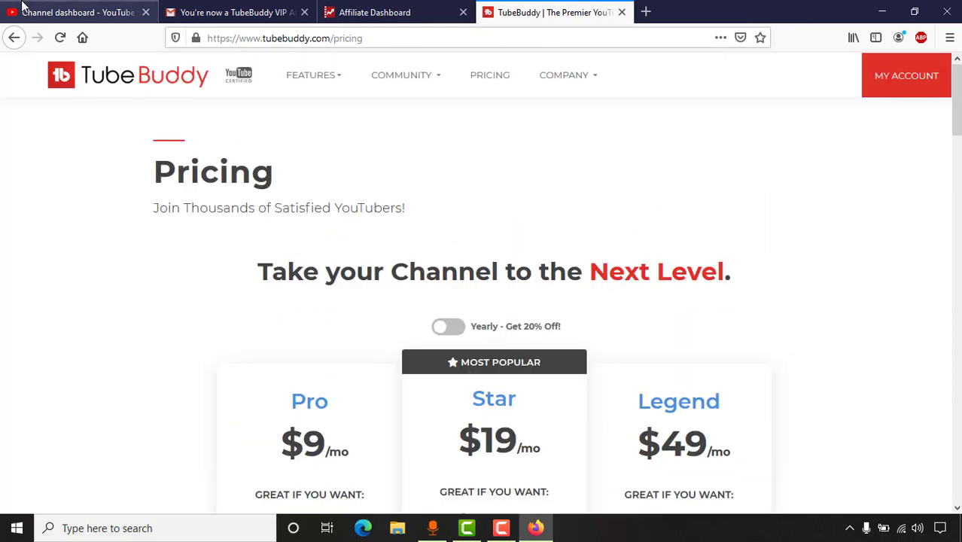
- Confirm the Studio dashboard's TubeBuddy panel shows a Starter licence, then view the VIP Affiliate email
click(42, 6)
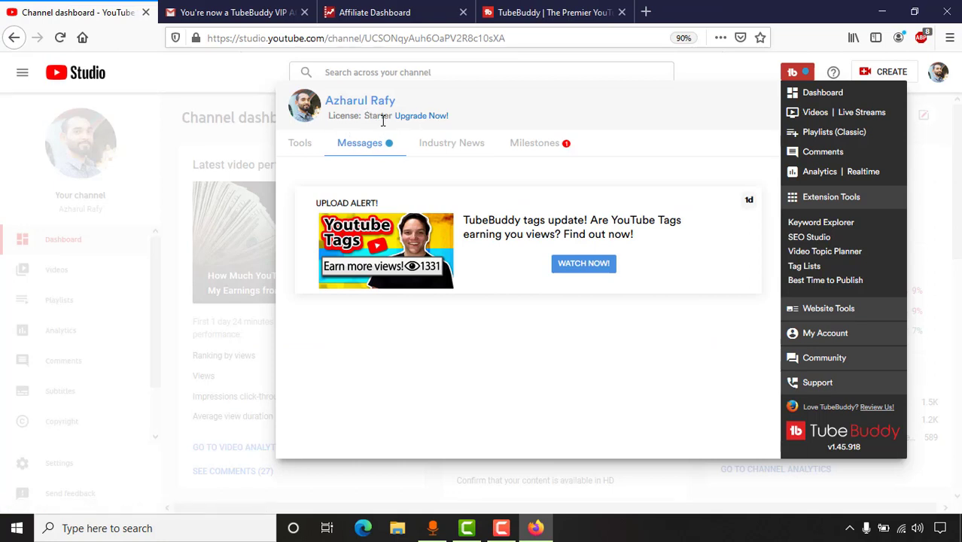
click(421, 115)
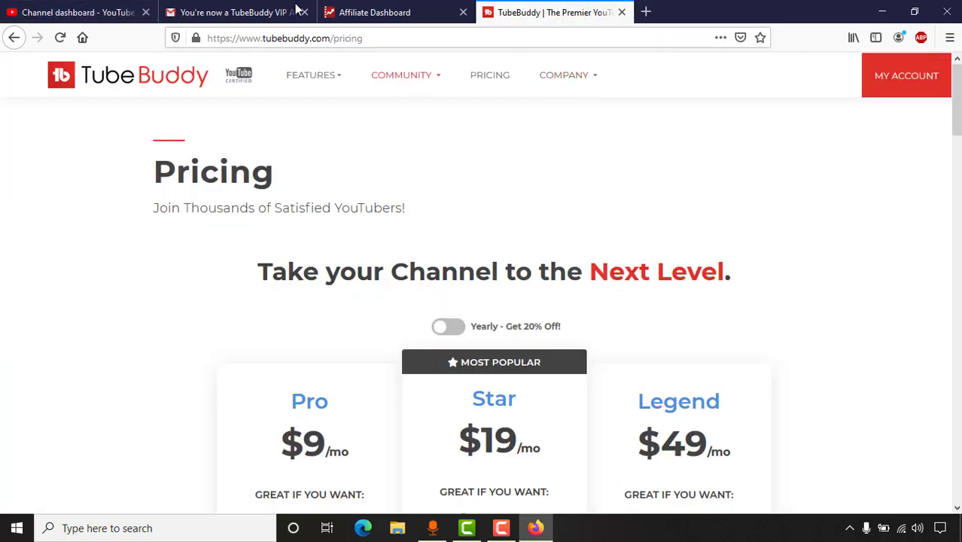
click(113, 9)
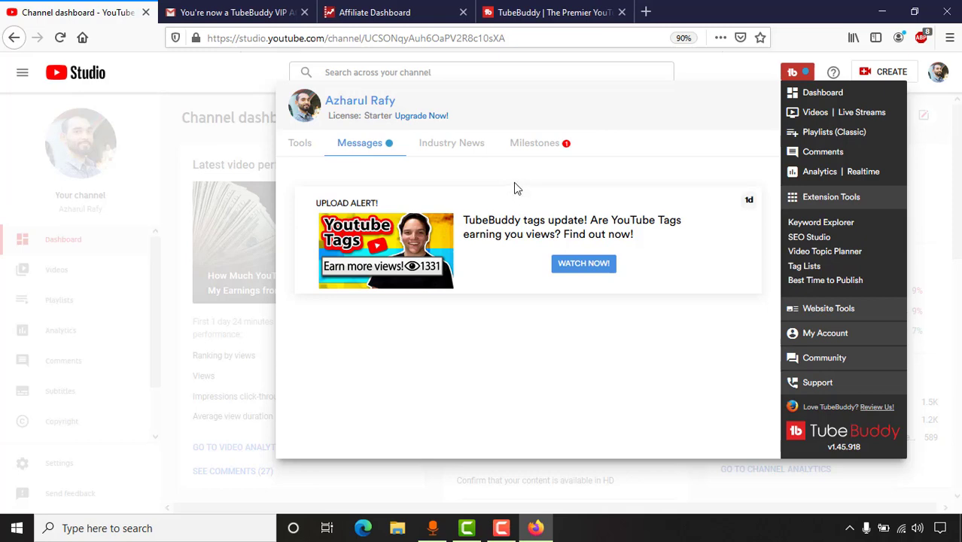
click(257, 7)
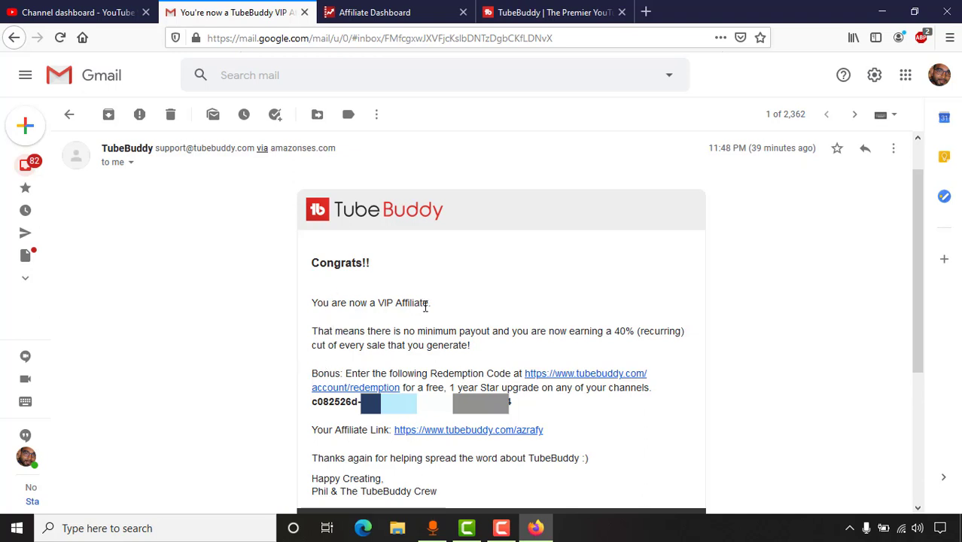
- Open the redemption page linked in the email and copy the email's redemption code
click(557, 375)
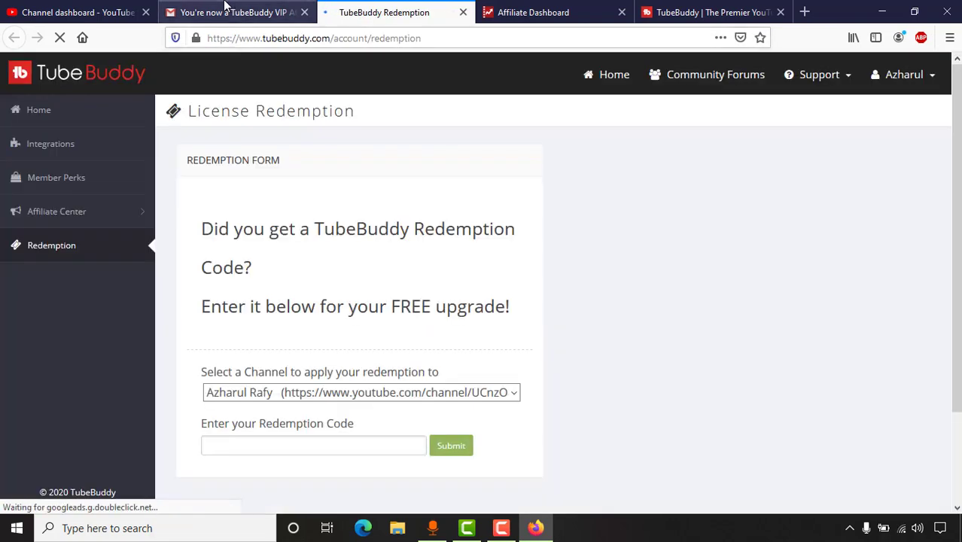
click(225, 12)
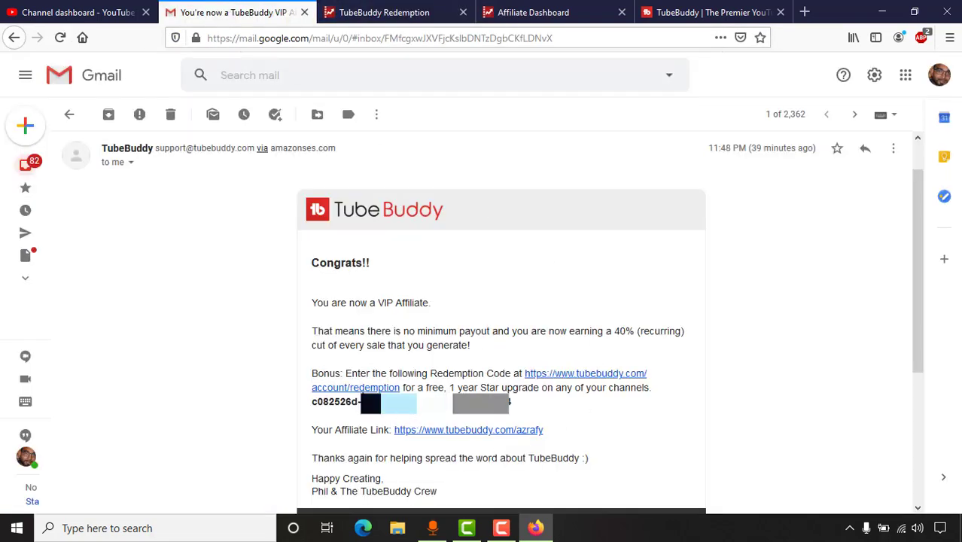
drag(328, 402, 486, 416)
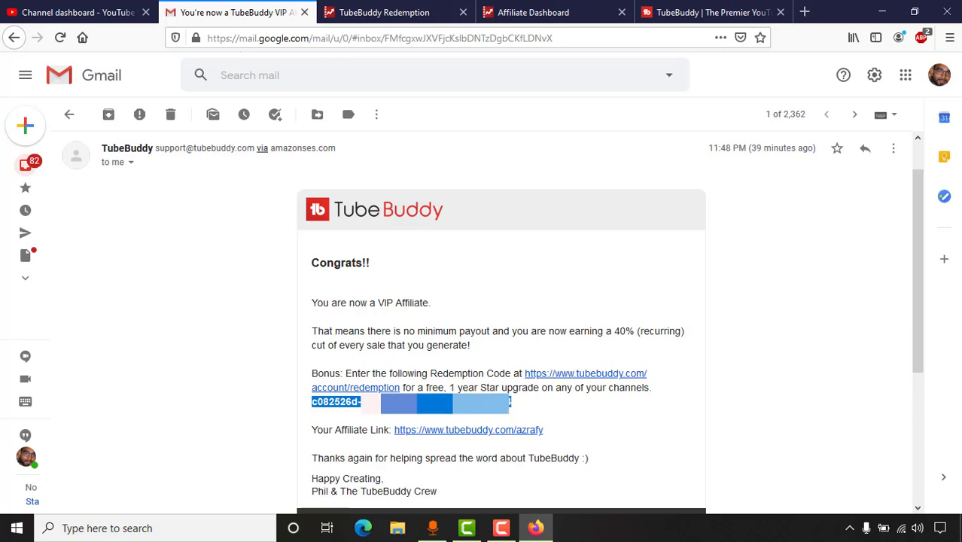
right_click(494, 416)
click(519, 412)
- Paste the code into the License Redemption form's code field and check the channel list
click(422, 12)
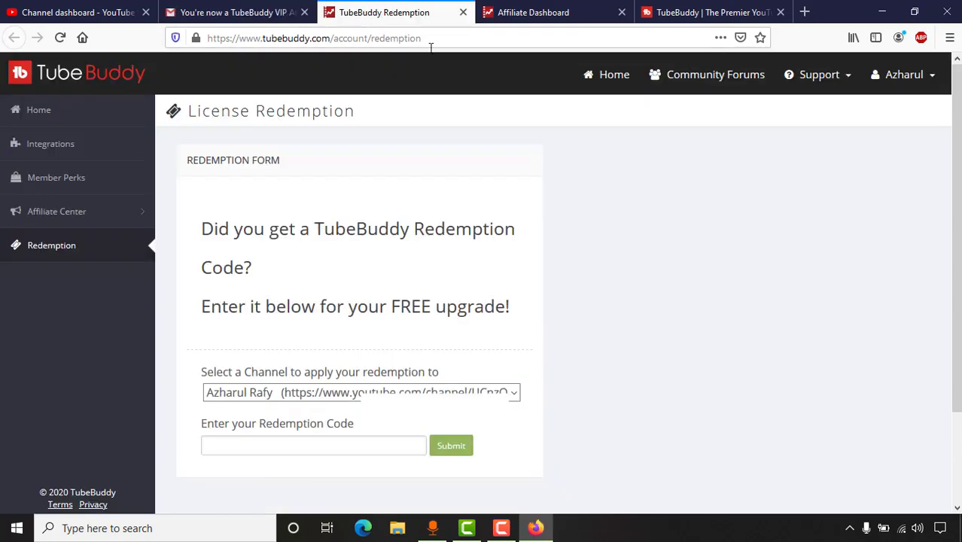
click(323, 443)
right_click(323, 443)
click(355, 327)
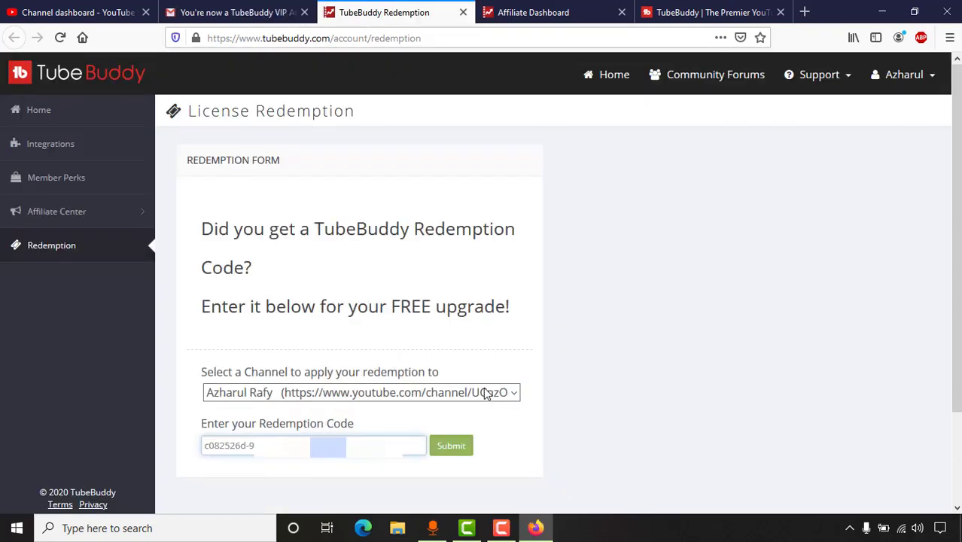
click(474, 393)
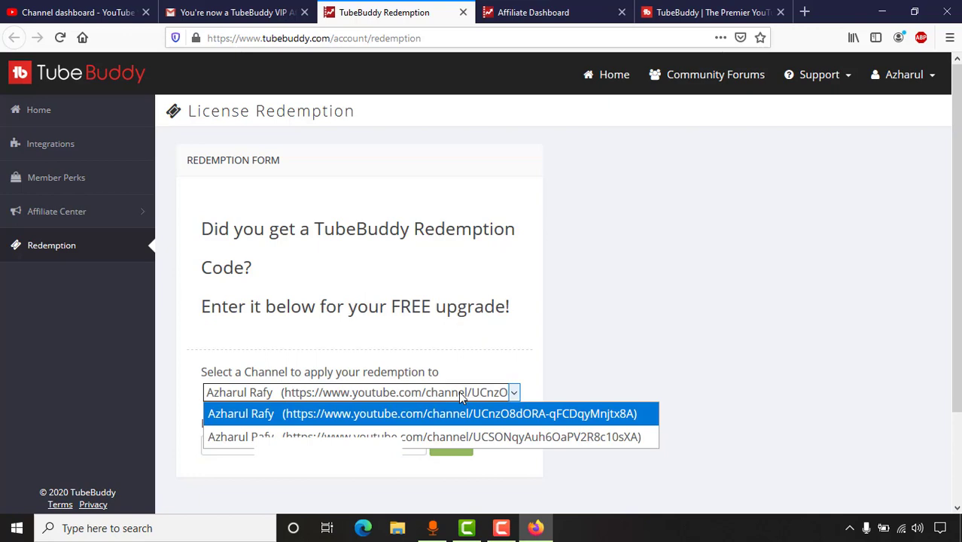
click(459, 391)
- Load YouTube in a new tab and go to the user's own channel page
click(805, 12)
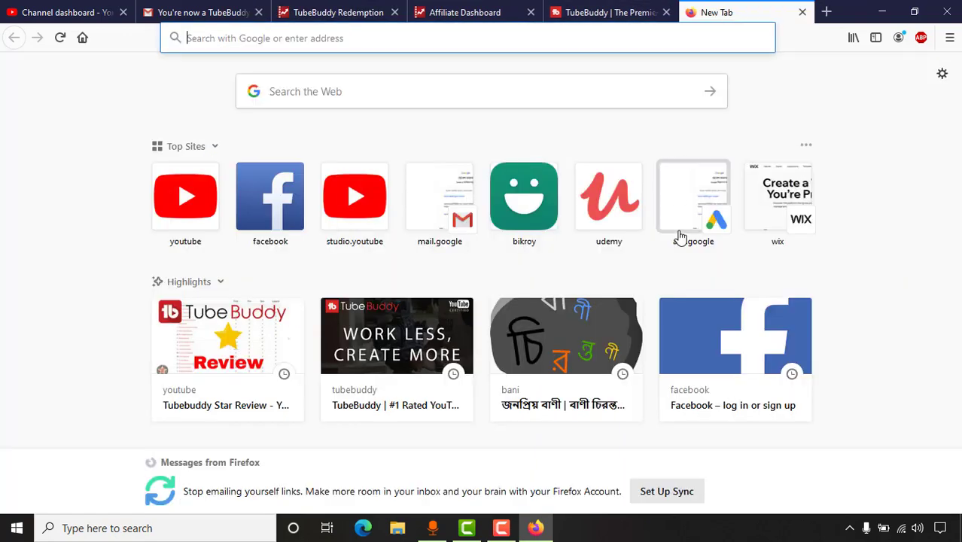
text(youtube.com)
key(Return)
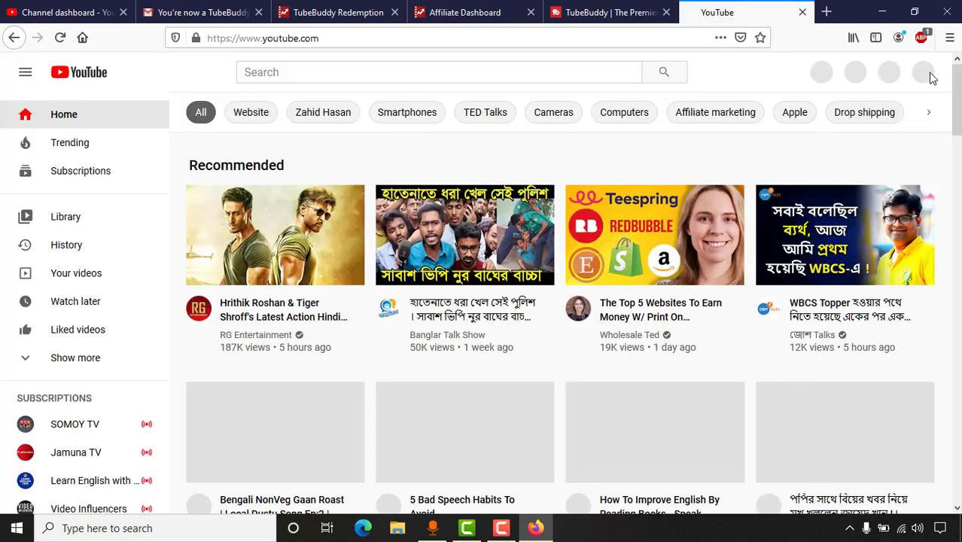
click(919, 73)
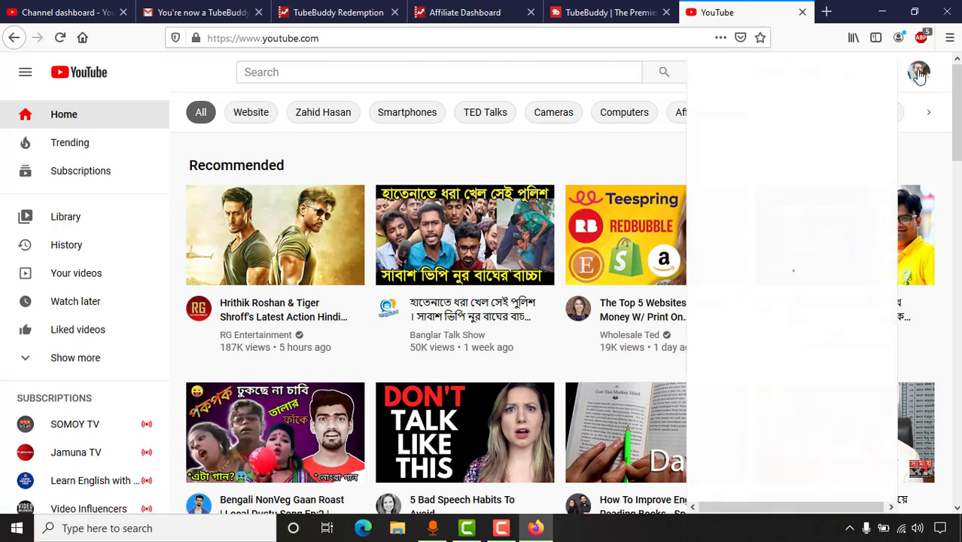
click(757, 141)
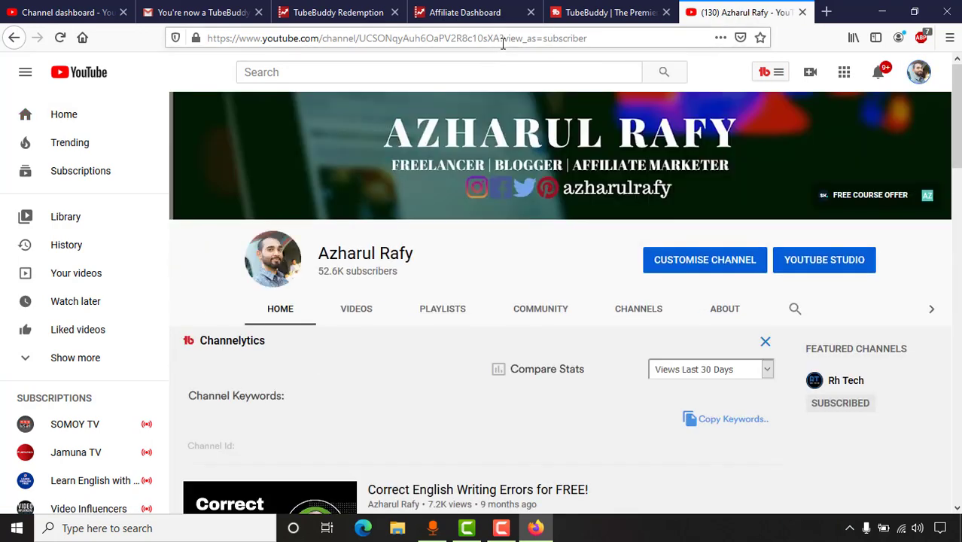
- Redeem the code for the second channel, note the Aug 15, 2021 expiry, and close the licence page
click(250, 11)
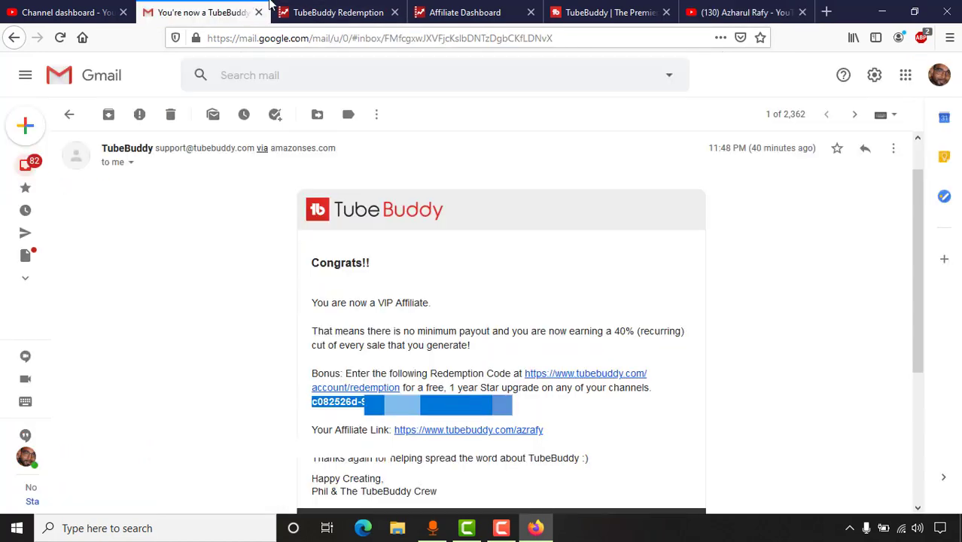
click(343, 15)
click(418, 389)
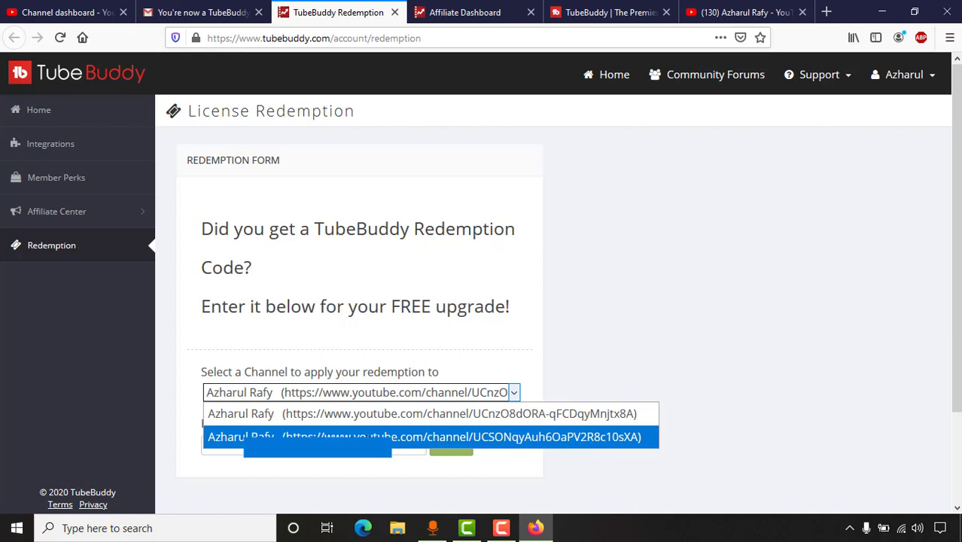
click(626, 439)
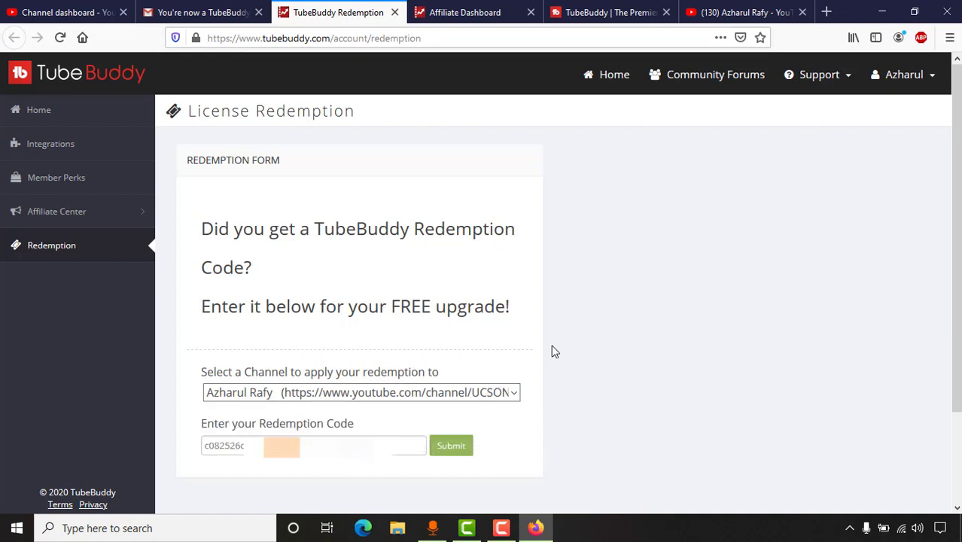
click(459, 449)
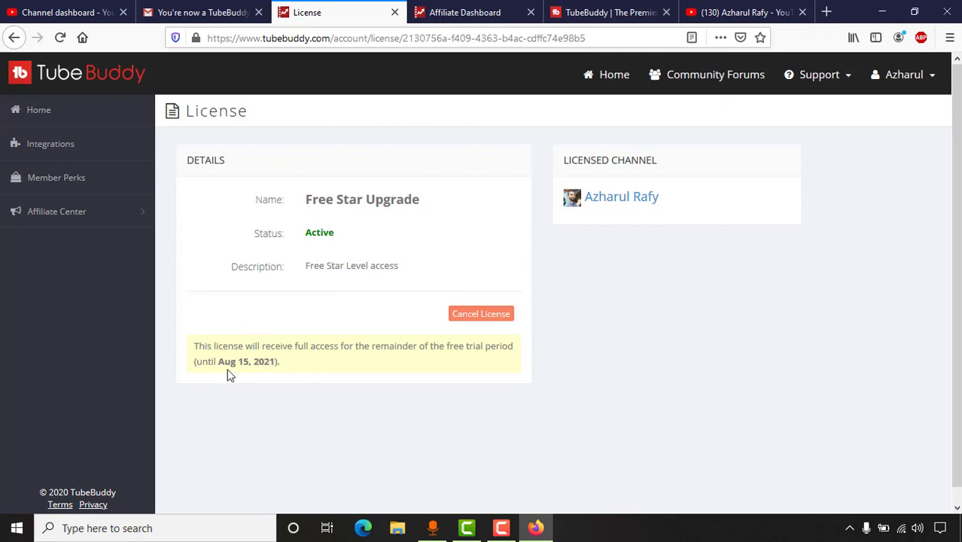
drag(274, 362, 226, 362)
click(395, 13)
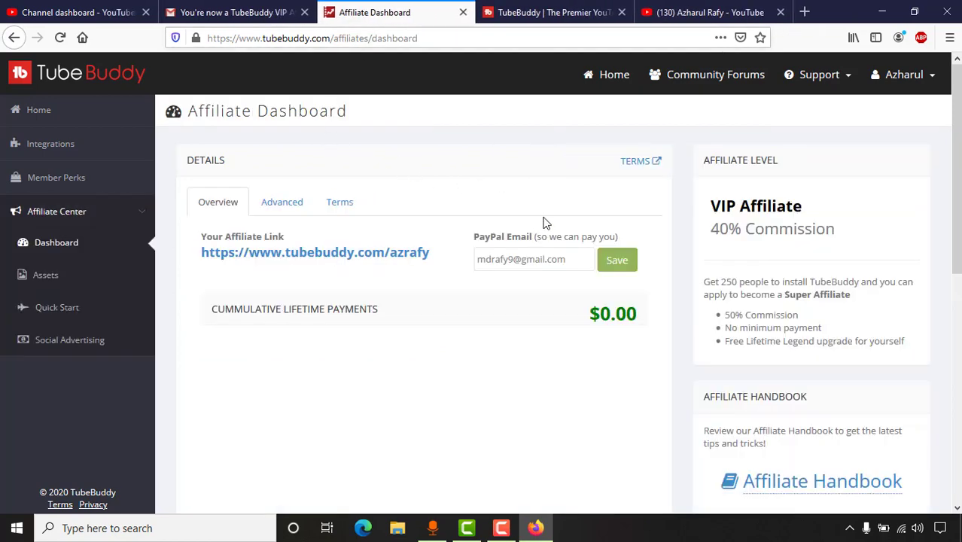
- Check that the TubeBuddy panel on the Studio channel dashboard now lists the licence as Star
click(97, 9)
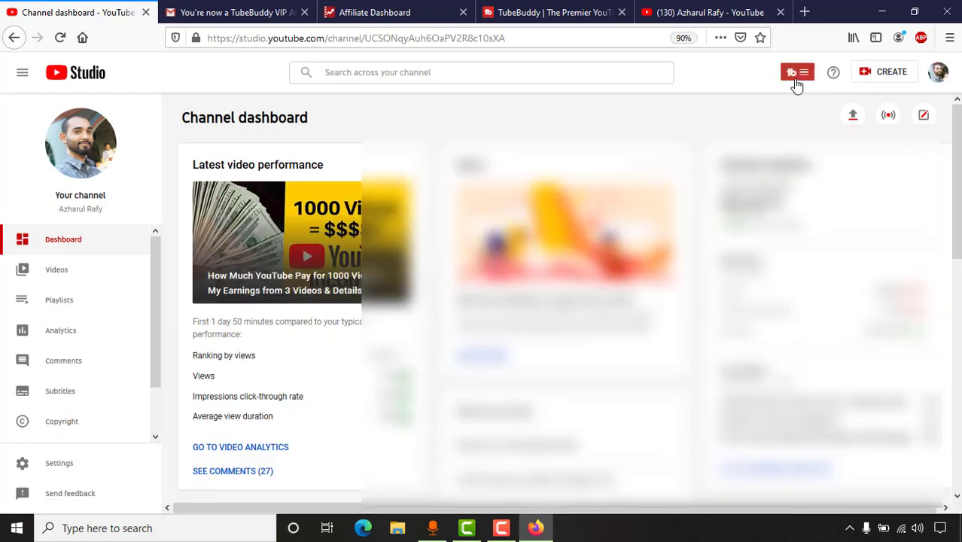
click(794, 78)
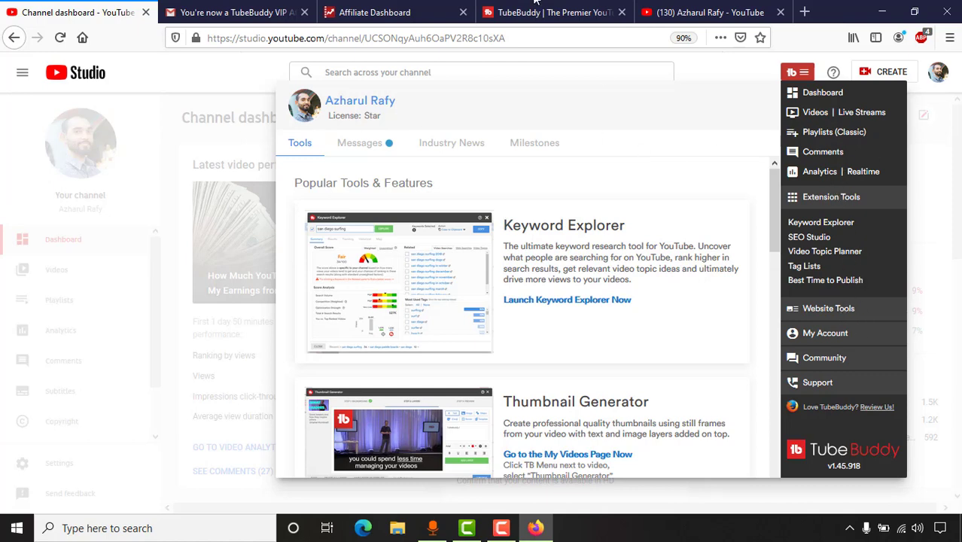
click(399, 10)
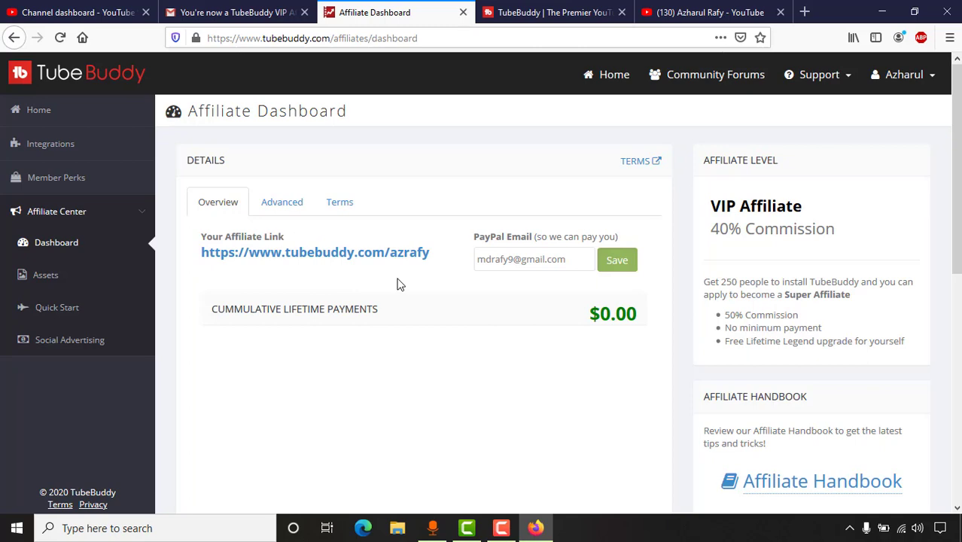
click(66, 10)
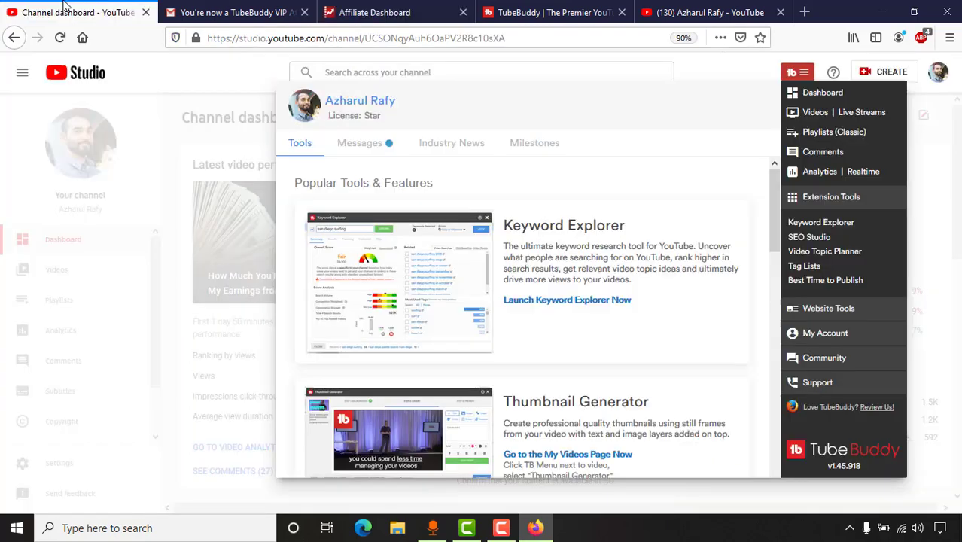
- On the Affiliate Dashboard, highlight last month's 8 installs and this month's 3 installs
key(ctrl+Tab)
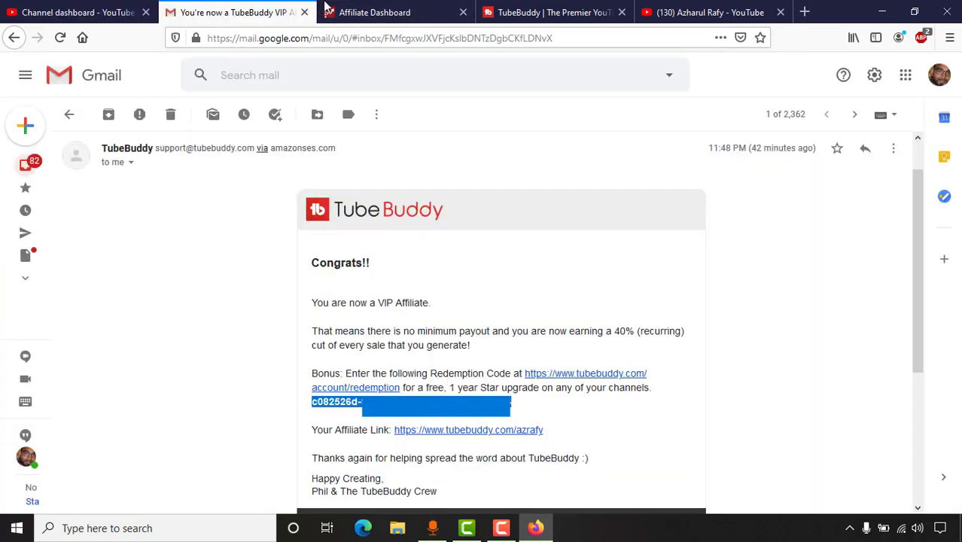
key(ctrl+Tab)
scroll(414, 248, down, 5)
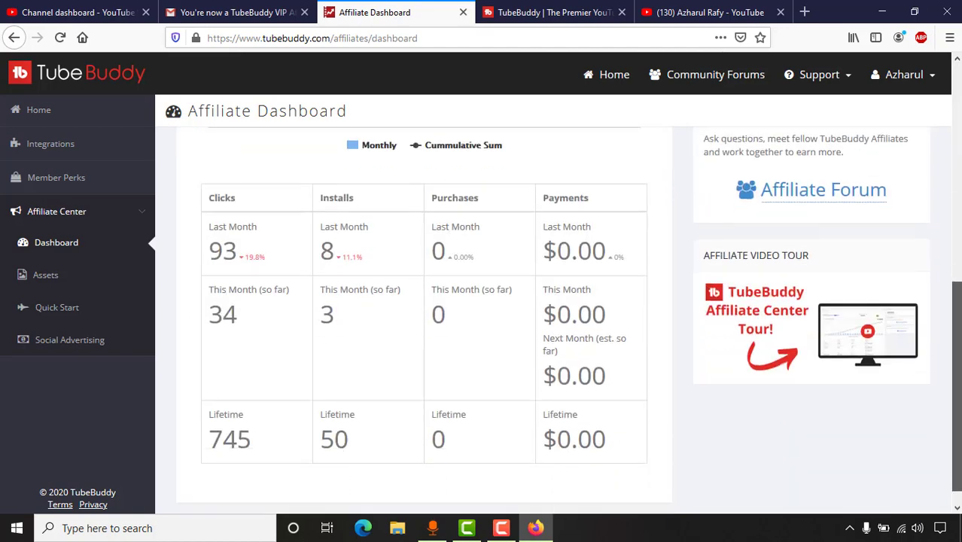
scroll(361, 282, up, 1)
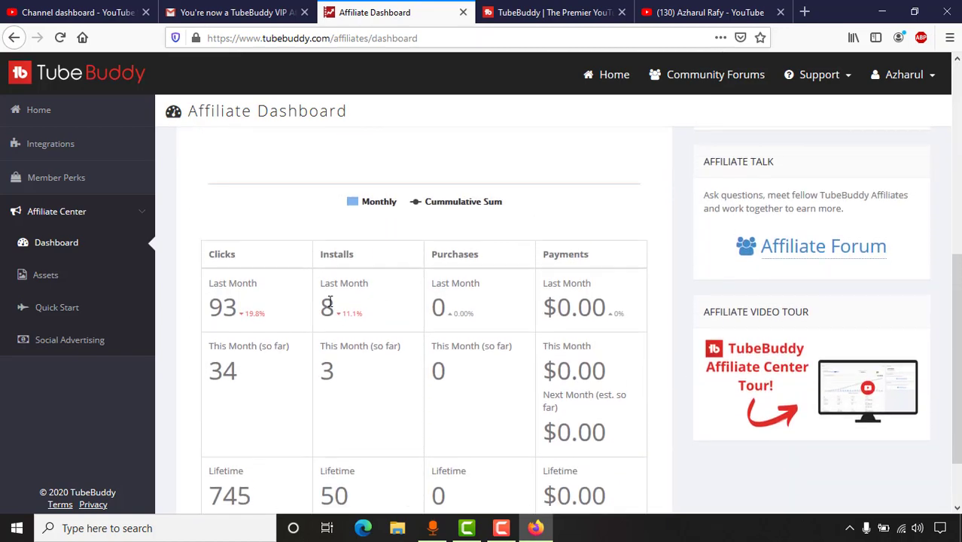
double_click(328, 304)
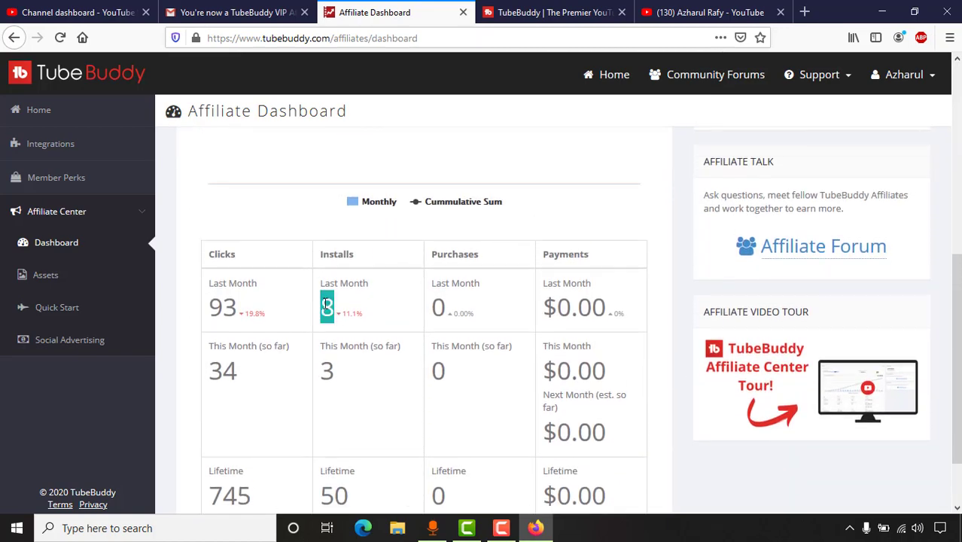
click(329, 369)
double_click(327, 369)
- Highlight the lifetime install total of 50 and review the VIP Affiliate 40% commission level
scroll(325, 369, down, 1)
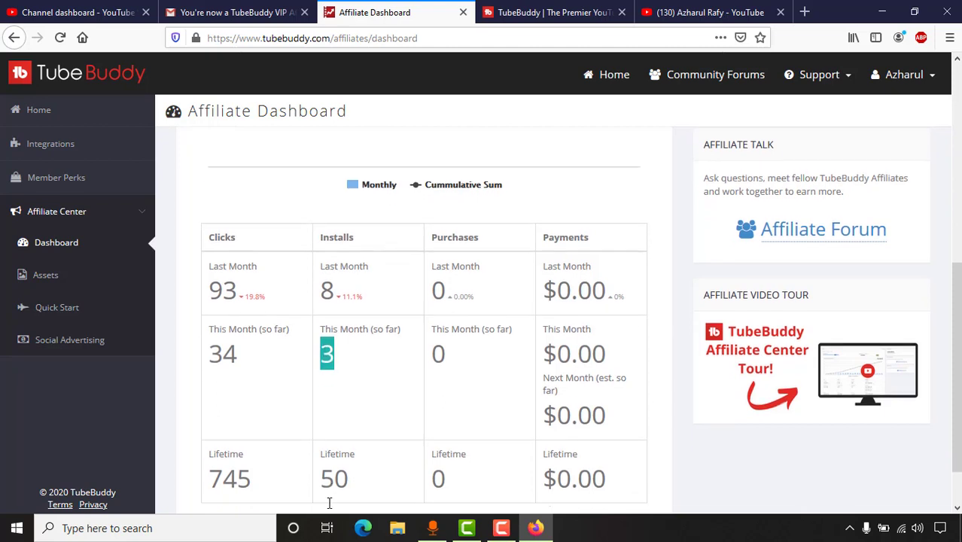
drag(320, 424, 348, 426)
scroll(386, 450, up, 1)
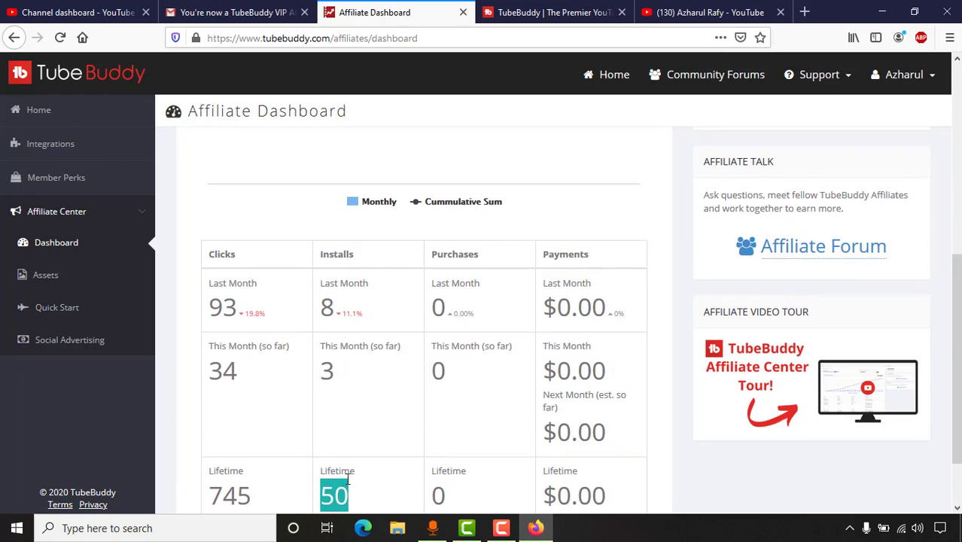
scroll(837, 350, up, 5)
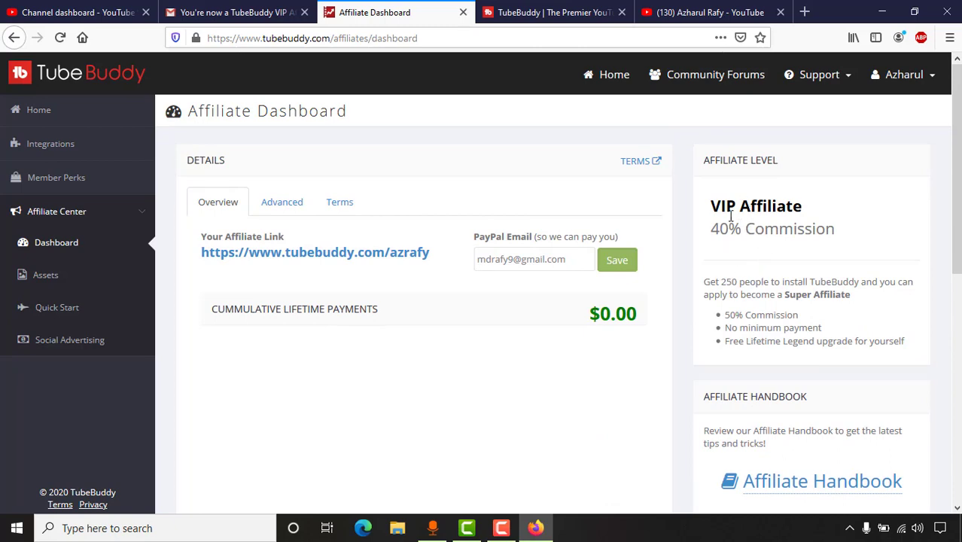
scroll(354, 419, down, 5)
scroll(359, 487, down, 1)
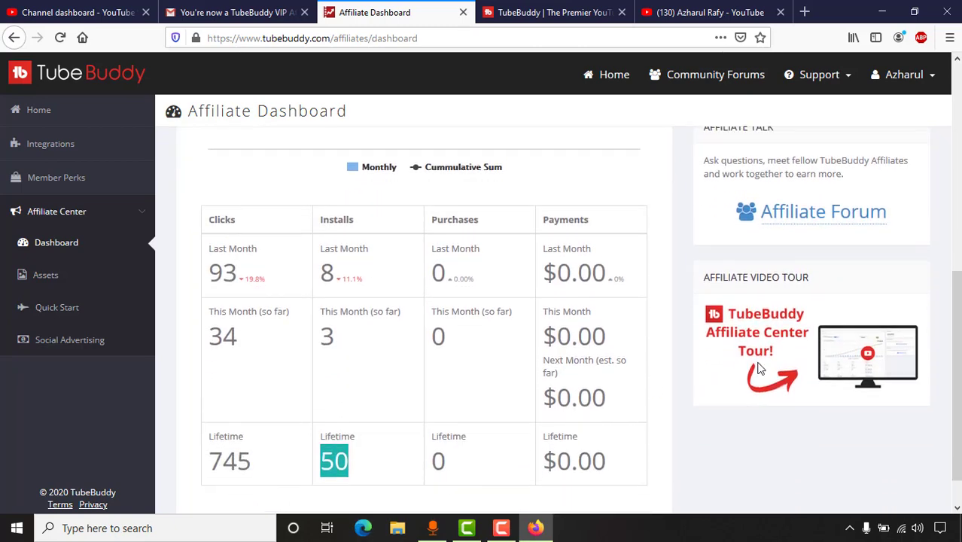
scroll(801, 320, up, 6)
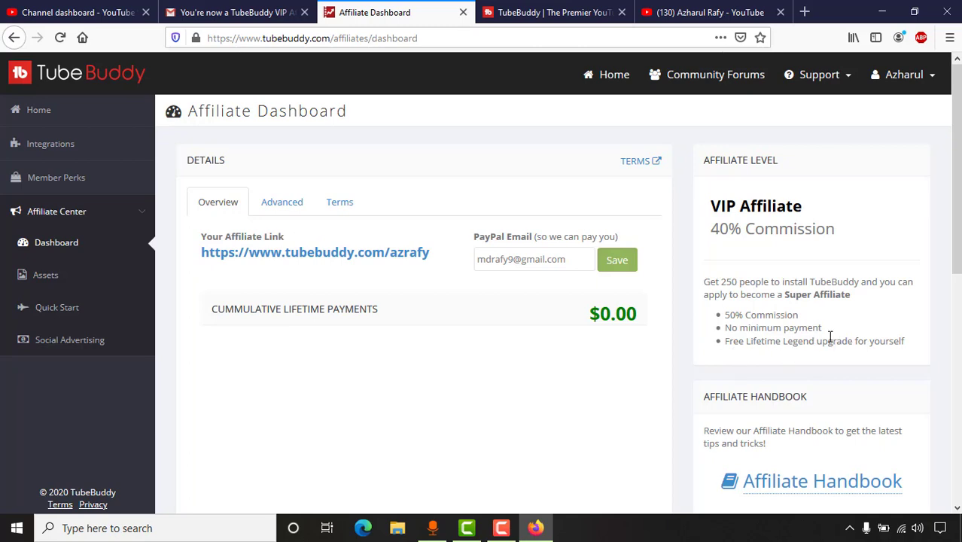
click(708, 12)
- Note the $49 Legend plan and calculate its yearly cost, 49*12 = 588
click(549, 12)
scroll(649, 299, down, 2)
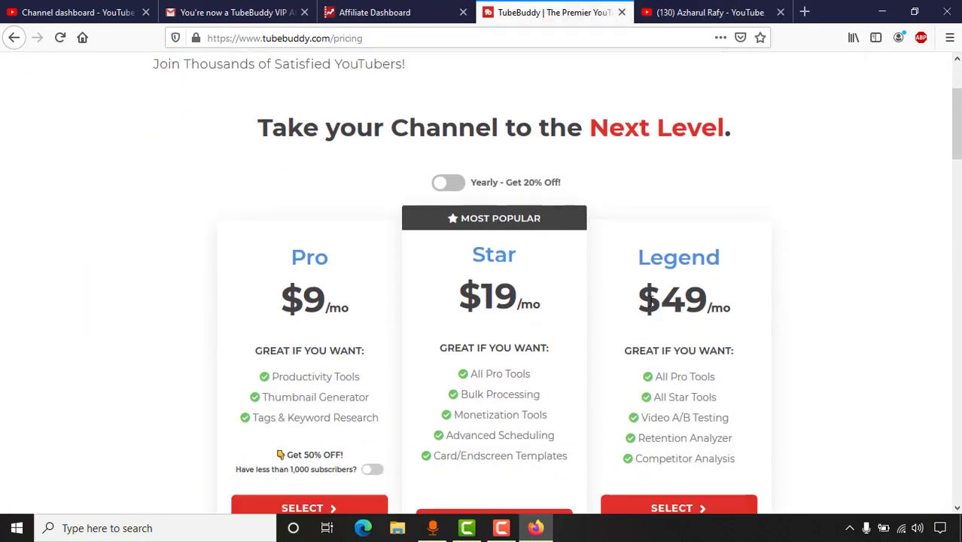
double_click(656, 258)
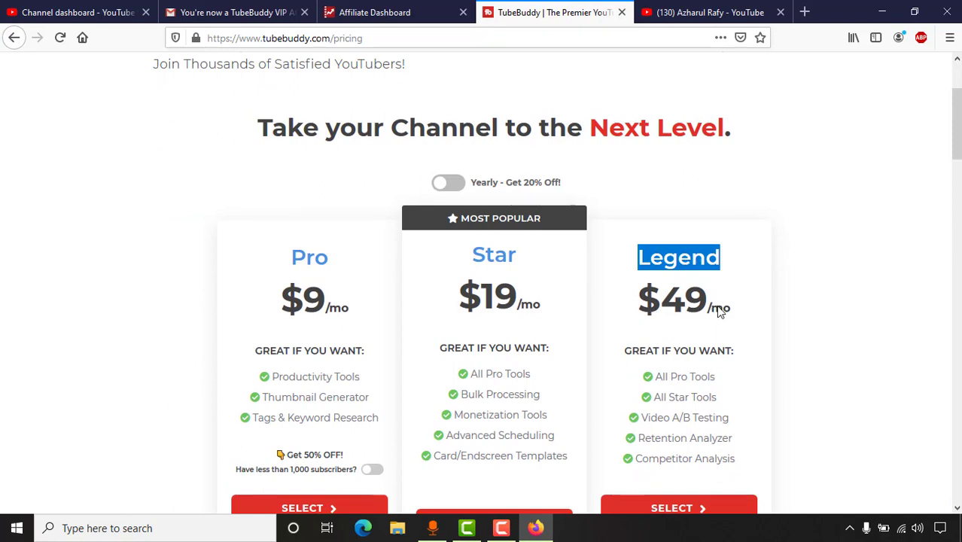
click(805, 12)
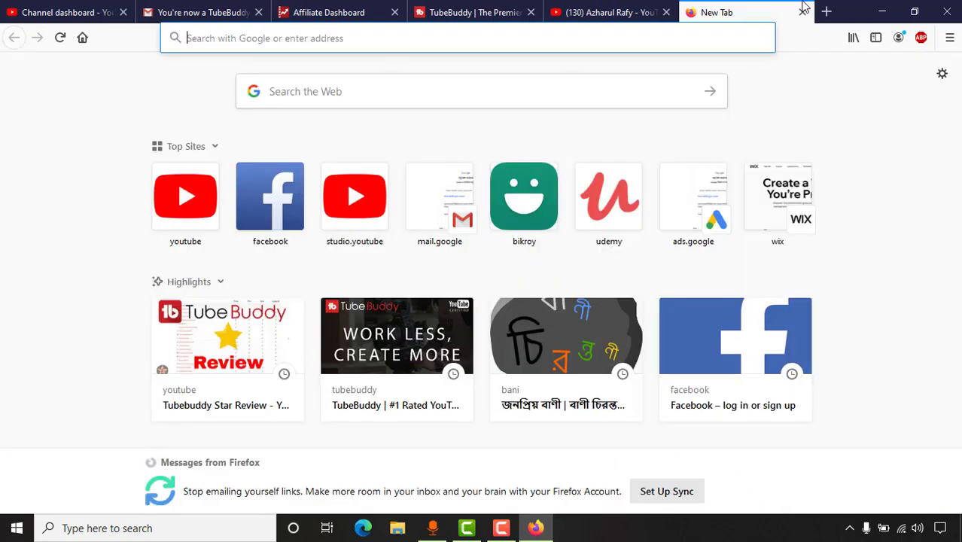
text(49*12)
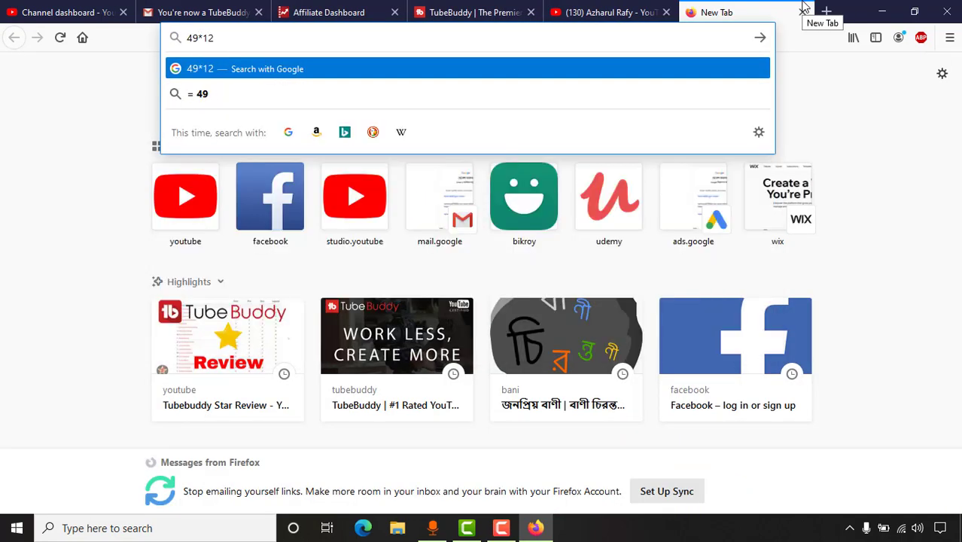
key(Return)
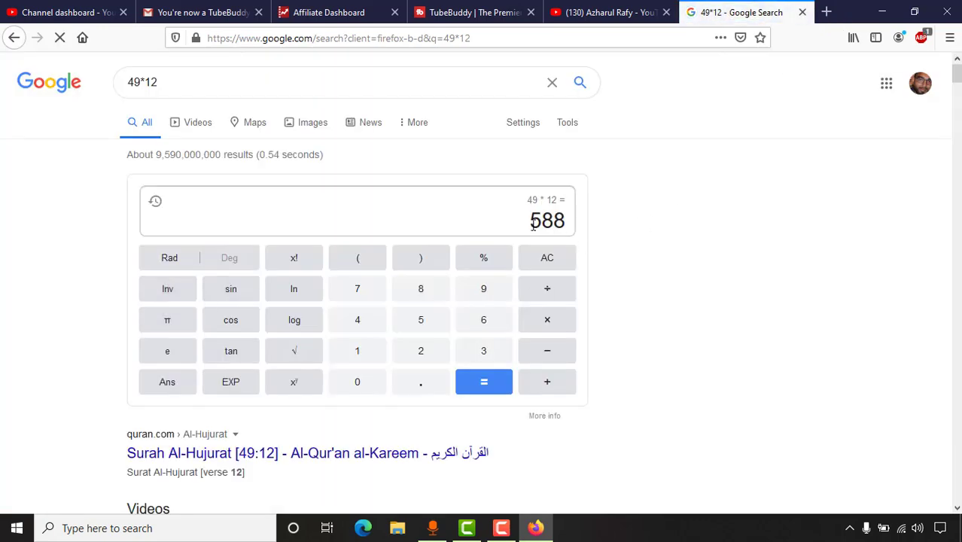
click(458, 11)
click(278, 9)
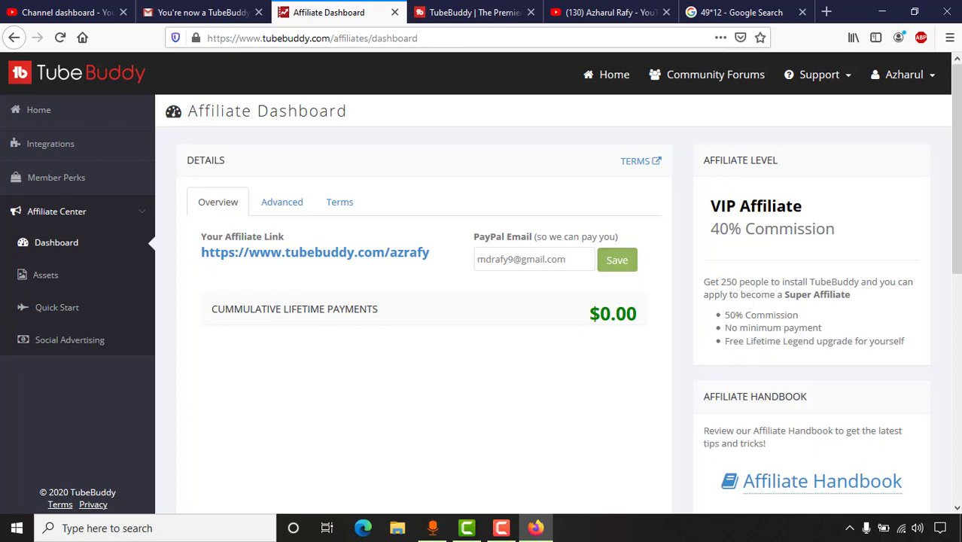
drag(954, 201, 941, 429)
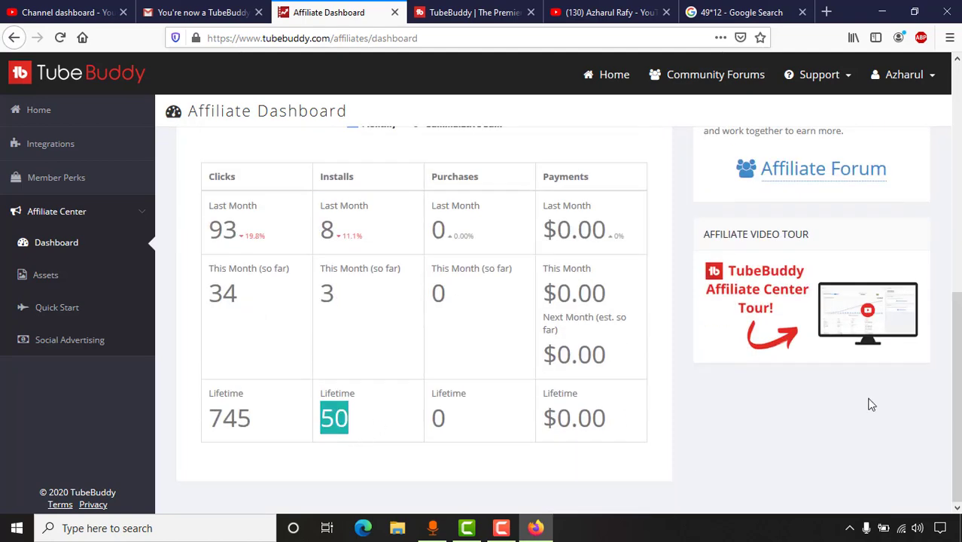
scroll(867, 381, up, 5)
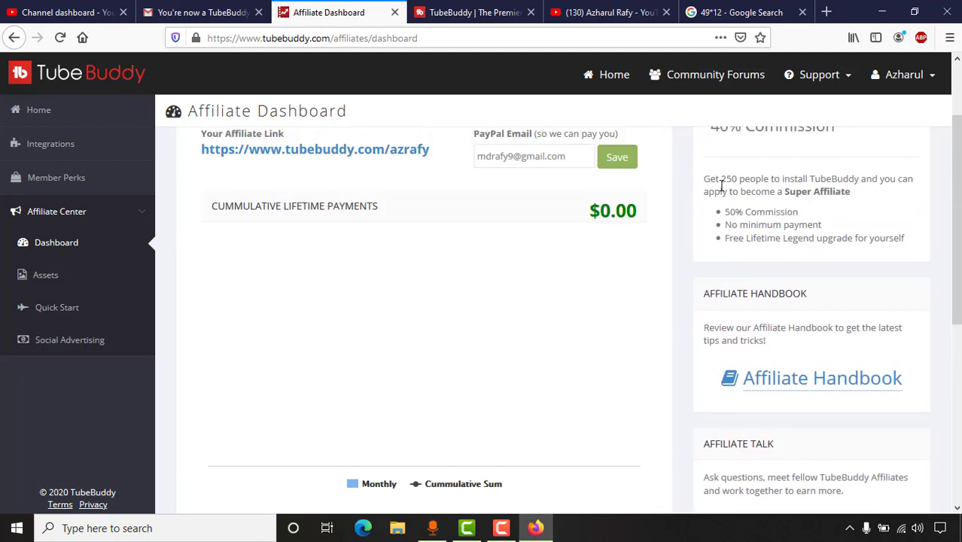
scroll(362, 391, down, 4)
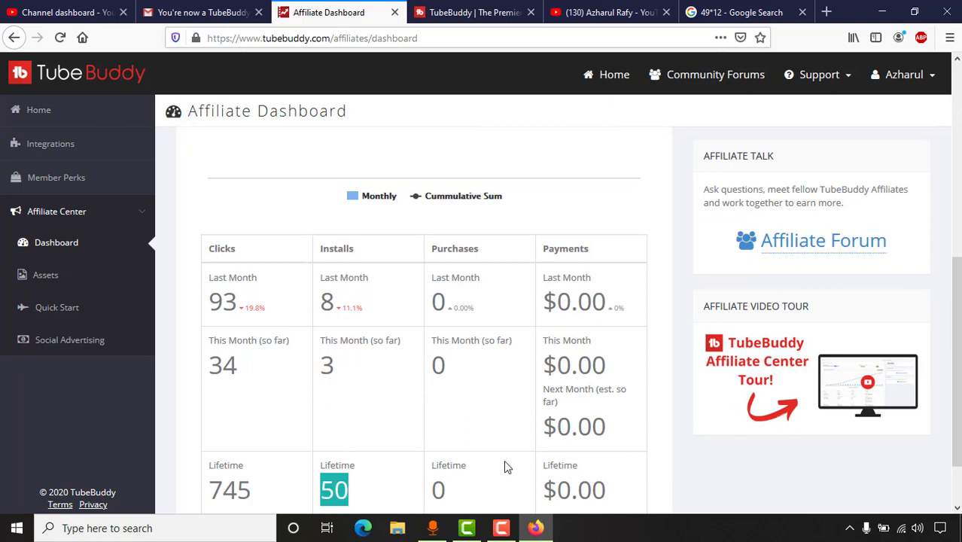
scroll(650, 285, up, 6)
scroll(369, 343, down, 6)
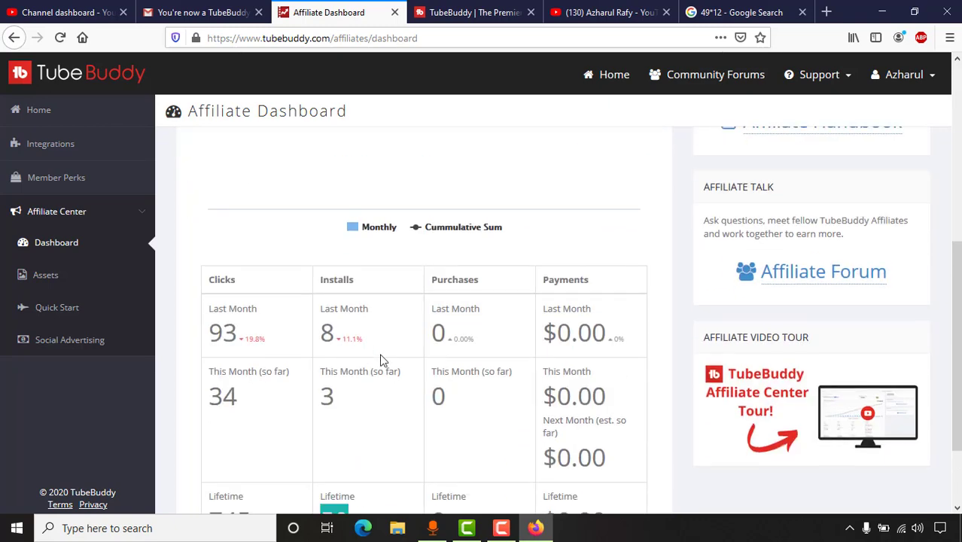
scroll(399, 391, down, 2)
scroll(823, 386, up, 8)
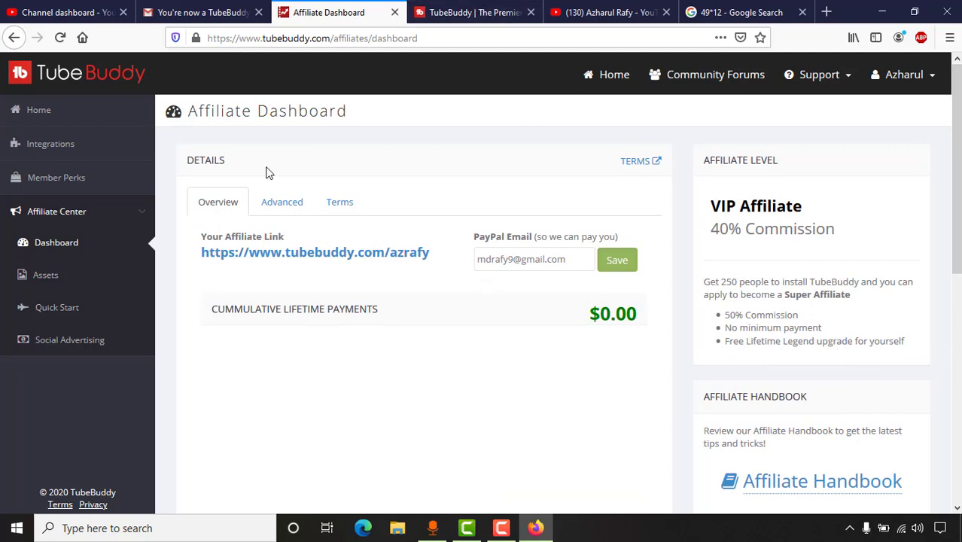
scroll(492, 393, down, 8)
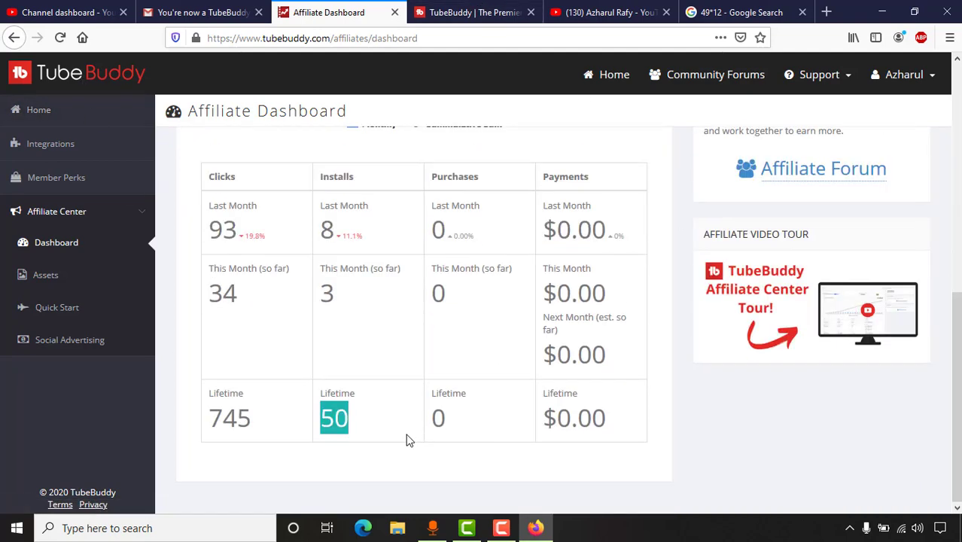
scroll(670, 311, up, 8)
- Load the TubeBuddy homepage by removing /pricing from the pricing page address
click(471, 12)
scroll(451, 226, up, 2)
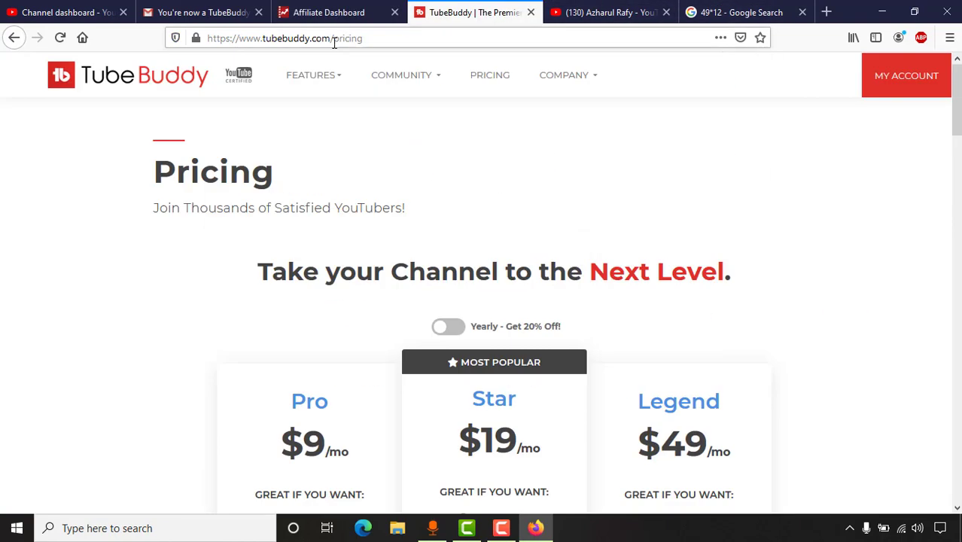
drag(332, 37, 434, 43)
key(BackSpace)
key(Return)
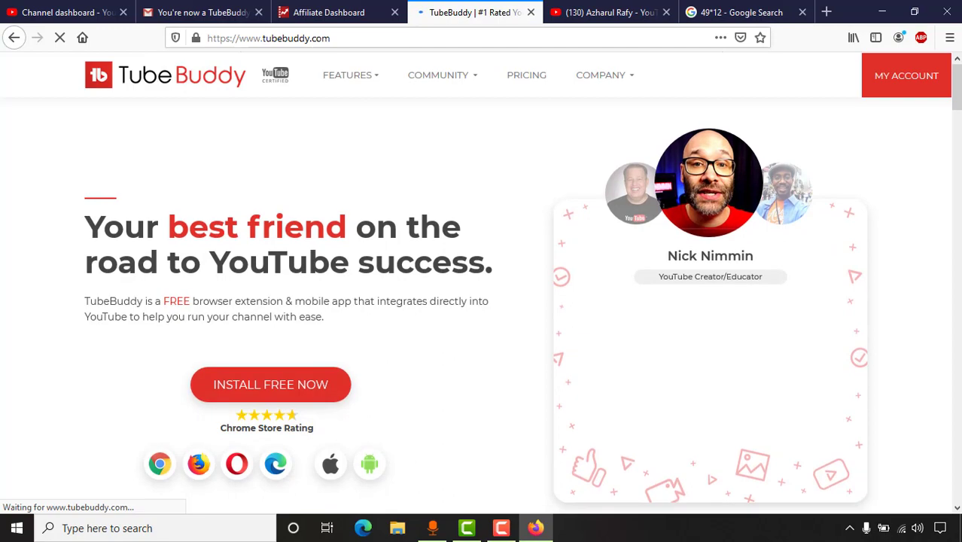
scroll(479, 269, down, 10)
scroll(479, 283, down, 15)
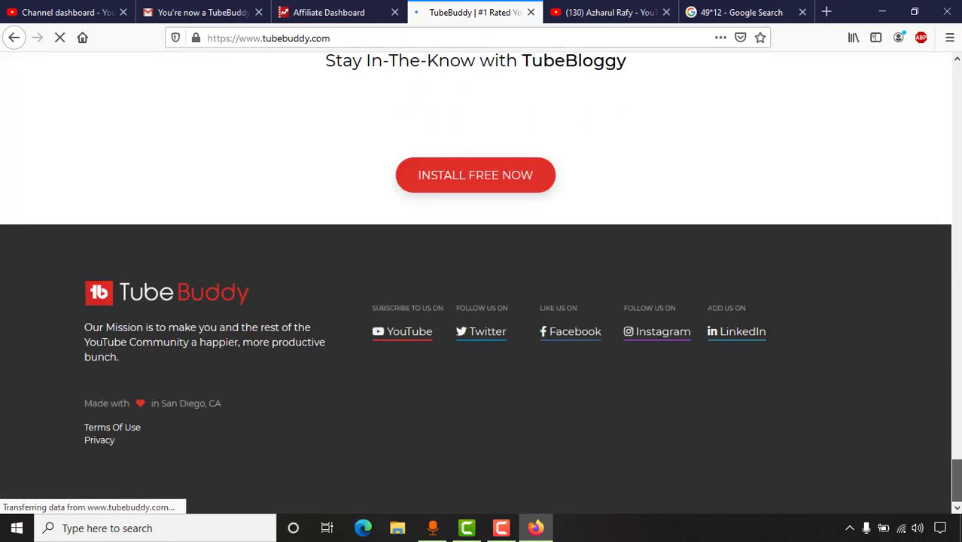
scroll(314, 430, down, 2)
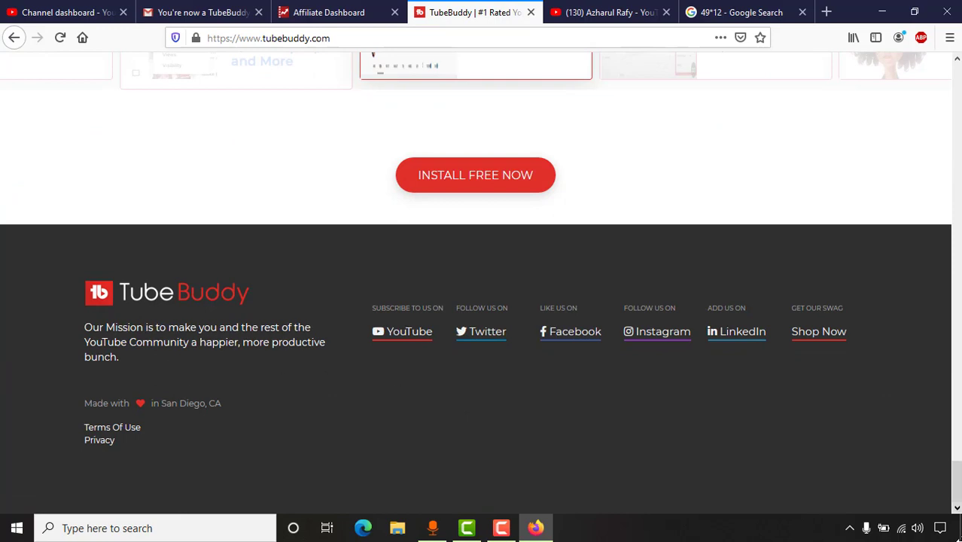
drag(955, 482, 955, 60)
- Open the Affiliate Program page from the COMPANY menu and read its up to 50% recurring earnings
mouse_move(625, 79)
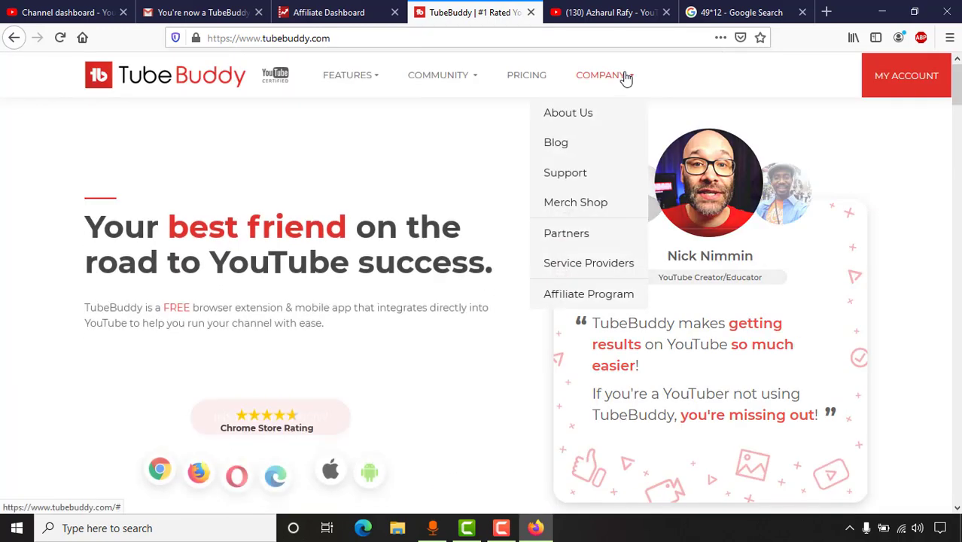
click(581, 301)
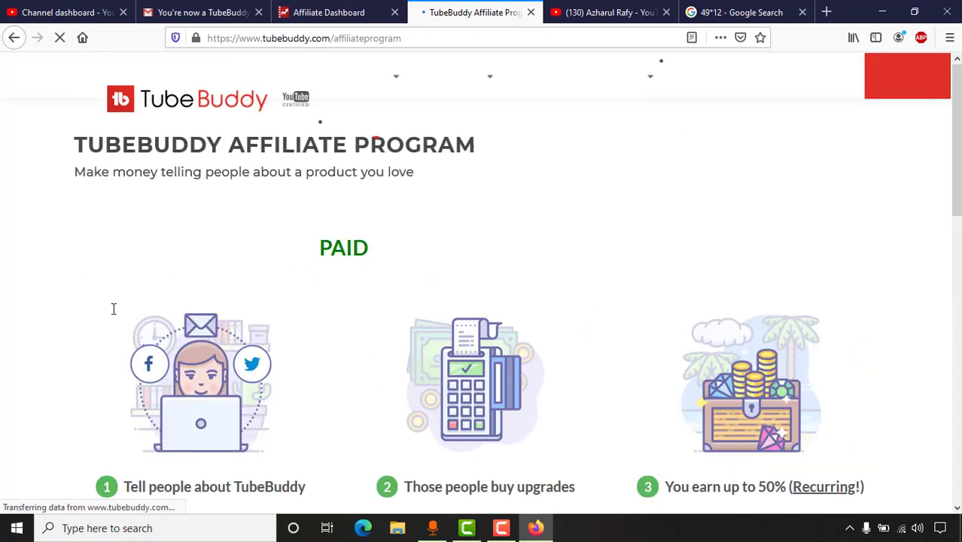
scroll(24, 361, down, 2)
scroll(482, 416, down, 2)
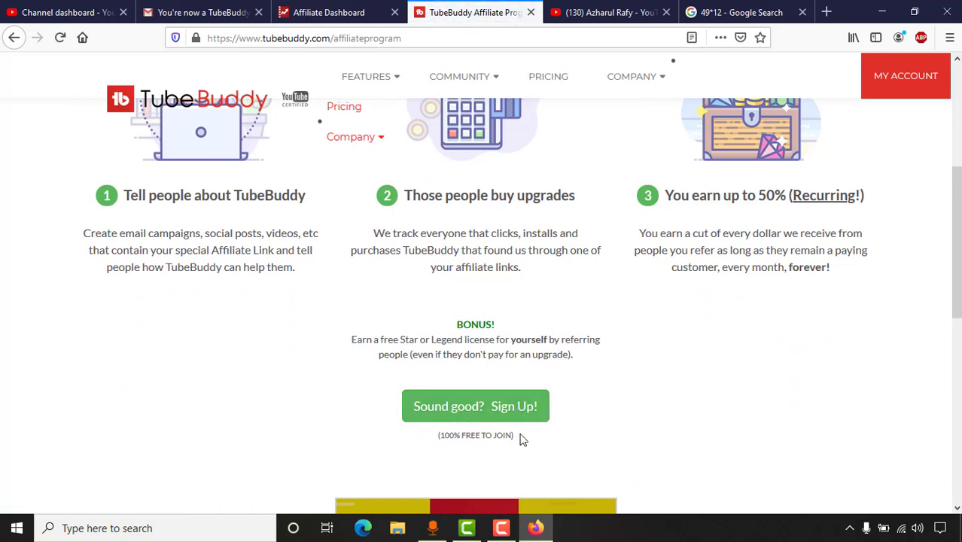
scroll(512, 306, up, 3)
click(367, 13)
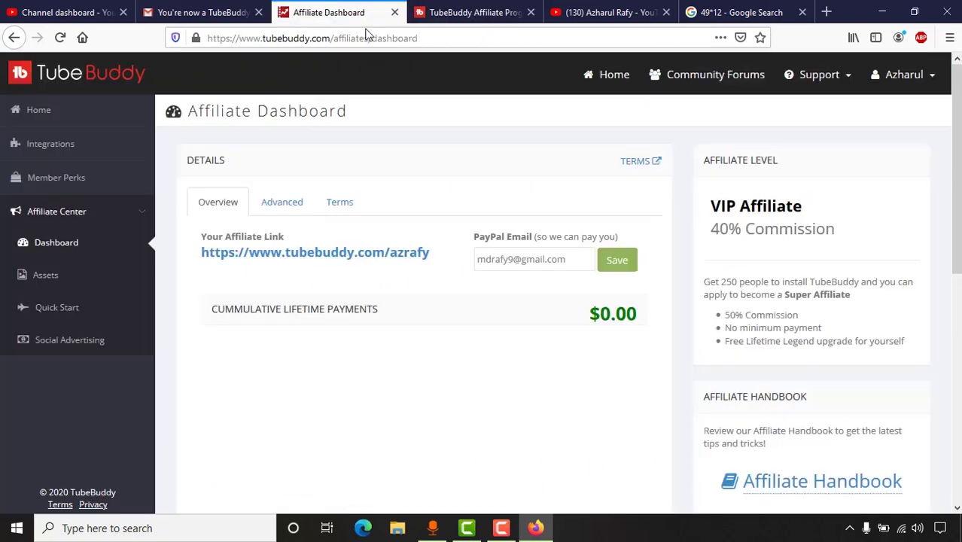